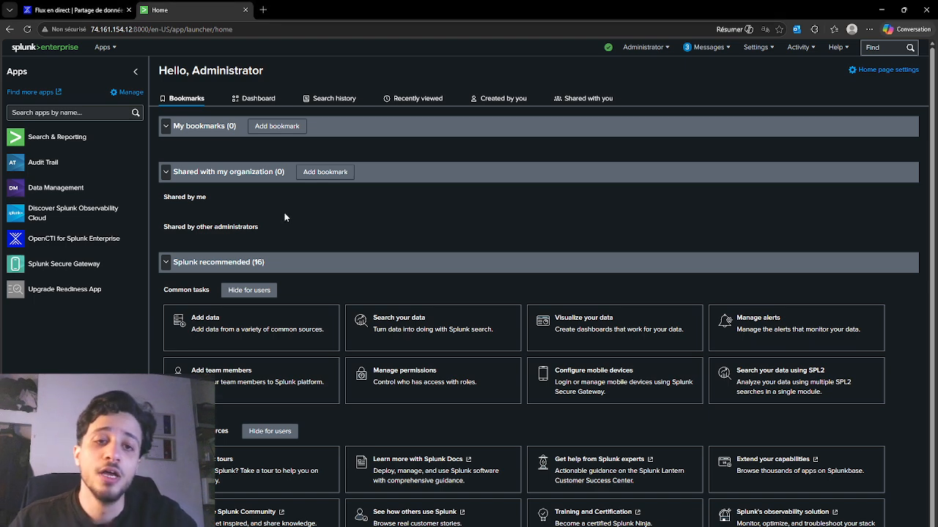
# Switch to OpenCTI and open its home dashboard
pyautogui.click(111, 11)
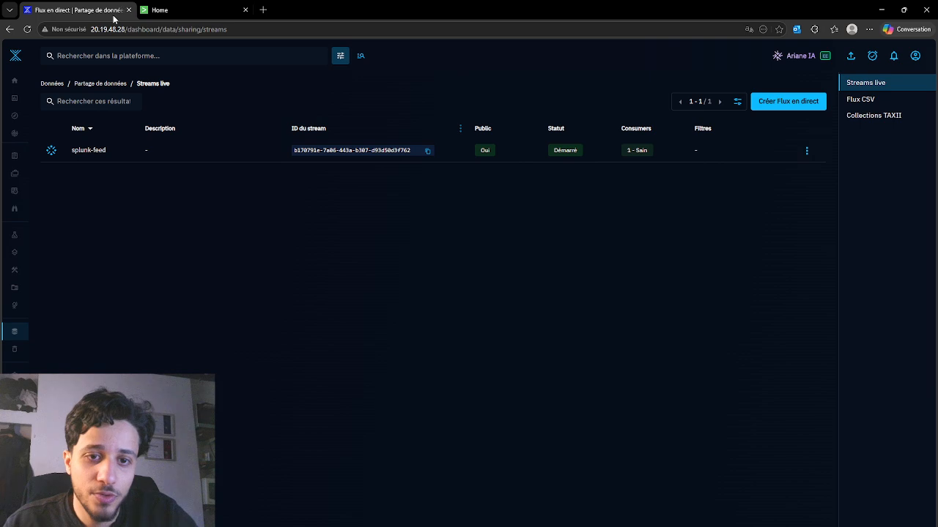
pyautogui.click(15, 80)
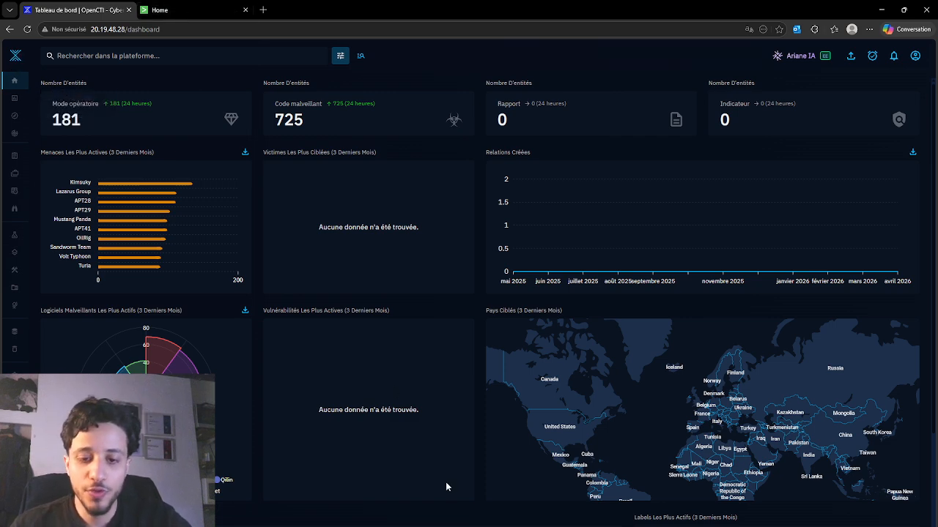
# Bring up the terminal session on the OpenCTI server and clear its output
pyautogui.click(482, 526)
pyautogui.moveTo(639, 4); pyautogui.dragTo(637, 43)
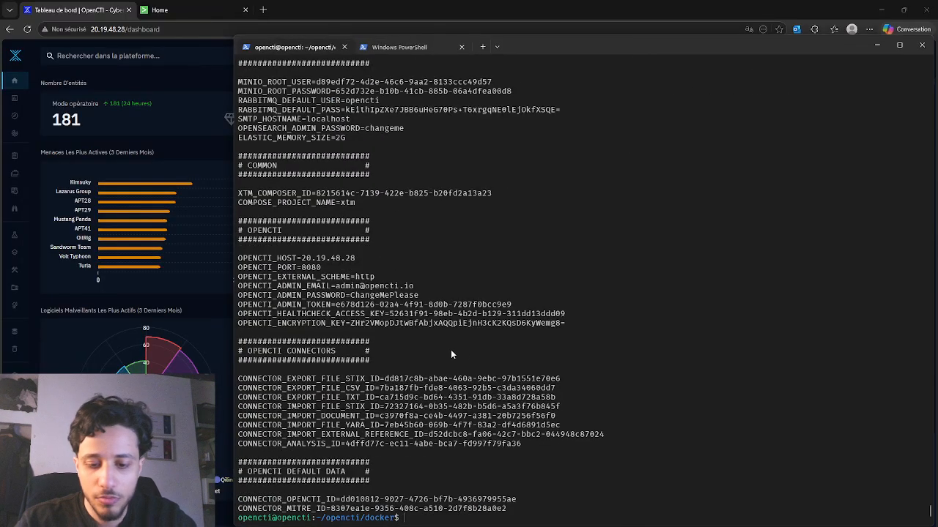
pyautogui.write('clear')
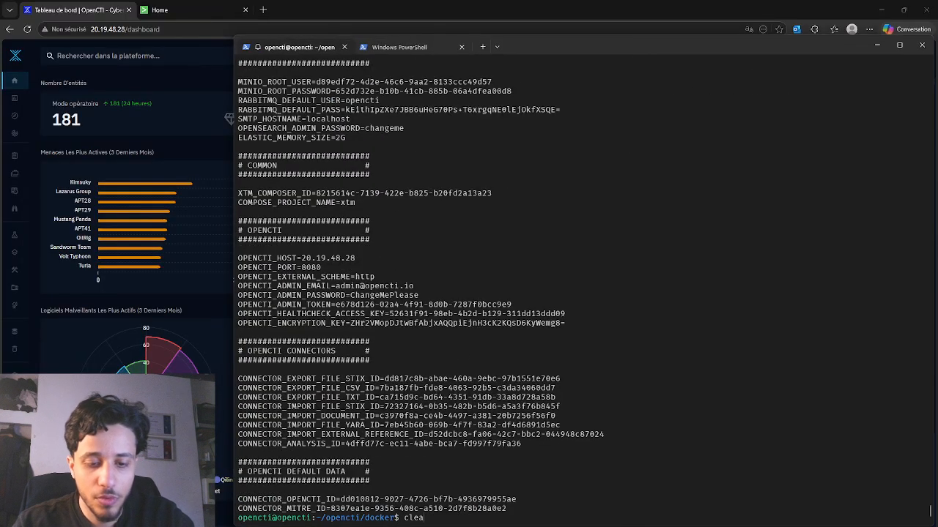
pyautogui.press('Return')
pyautogui.press('Return')
pyautogui.press('Return')
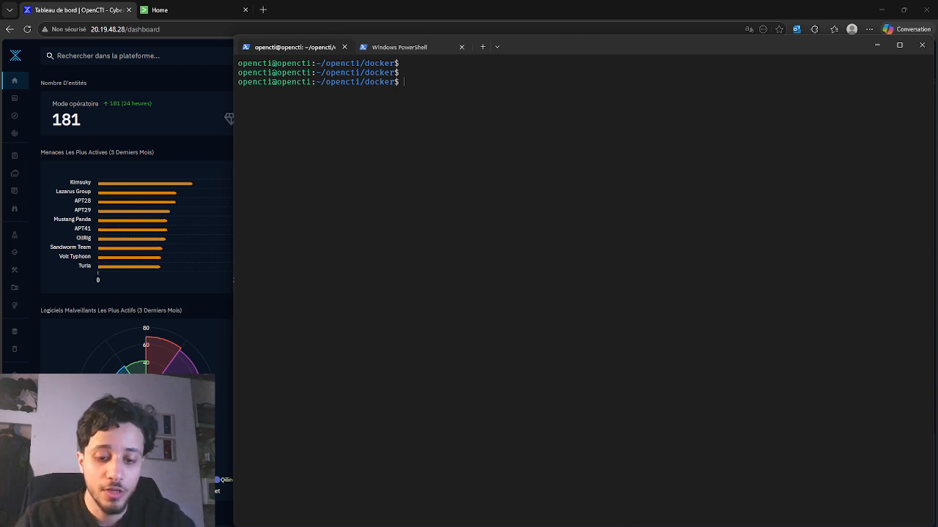
# List all Docker containers on the server with "sudo docker ps -a", review them and minimize the terminal
pyautogui.write('sudo docker')
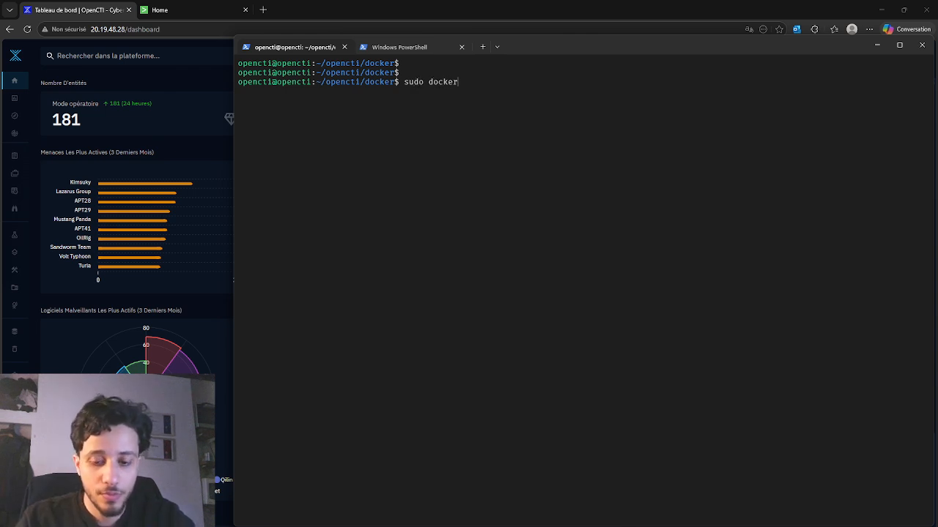
pyautogui.write(' ps -a')
pyautogui.press('Return')
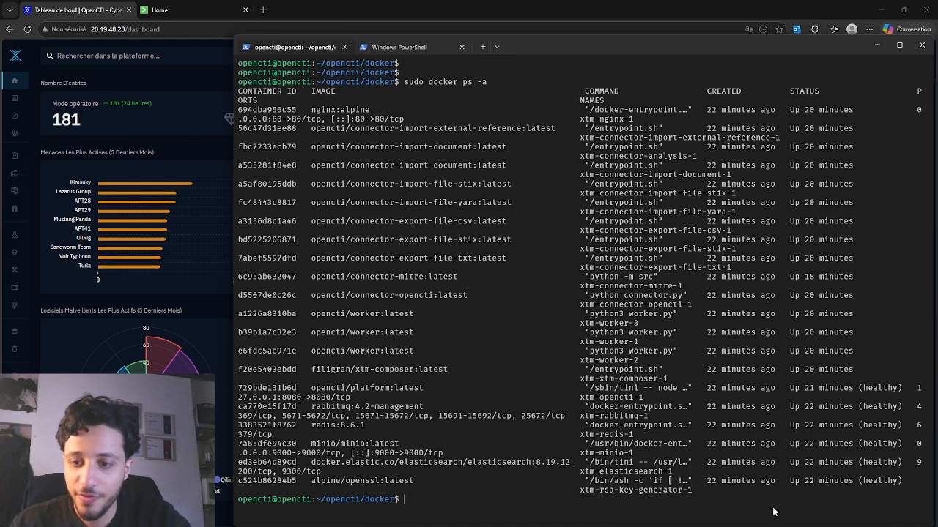
pyautogui.moveTo(913, 491); pyautogui.dragTo(241, 82)
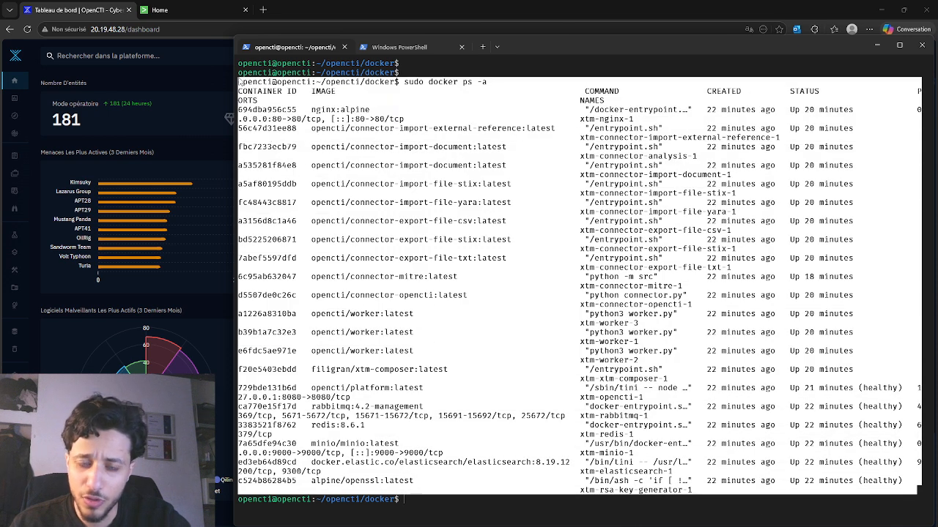
pyautogui.click(590, 196)
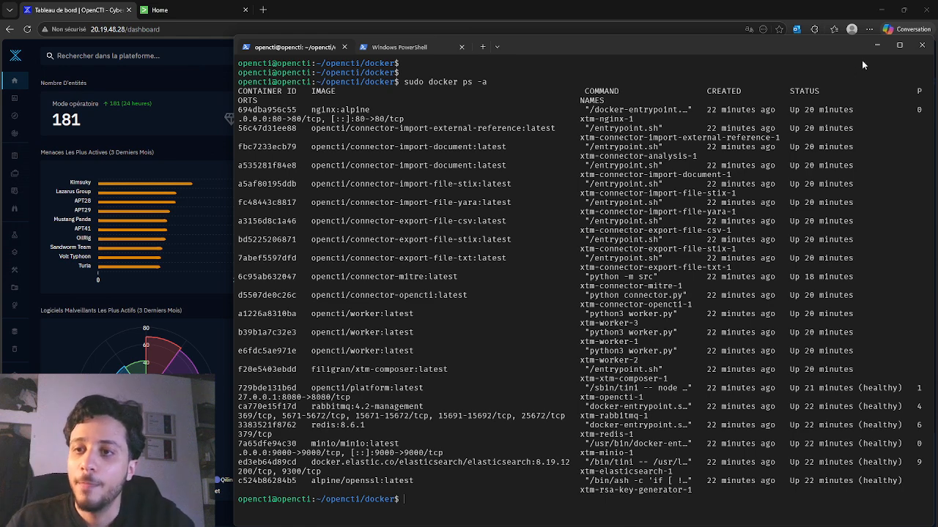
pyautogui.click(876, 45)
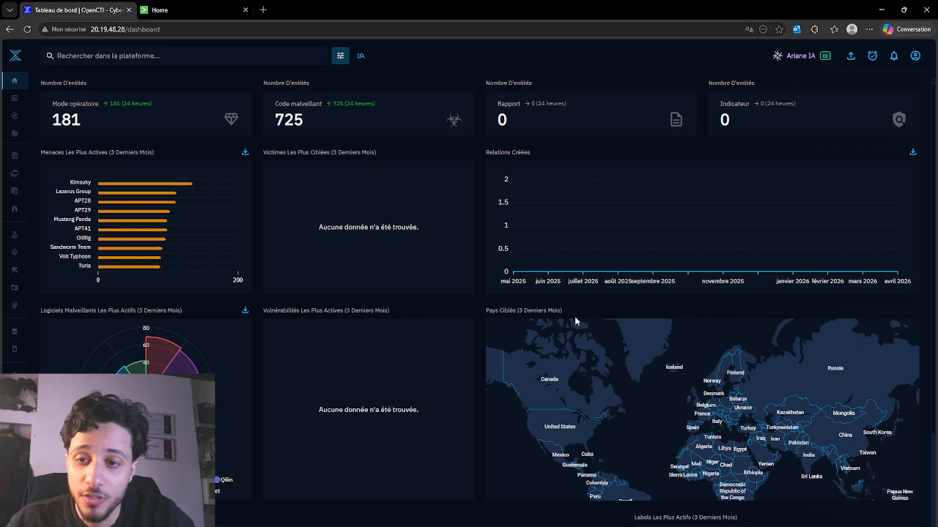
# Open the account's profile in OpenCTI and examine the splunk and base tokens listed under API access
pyautogui.click(915, 57)
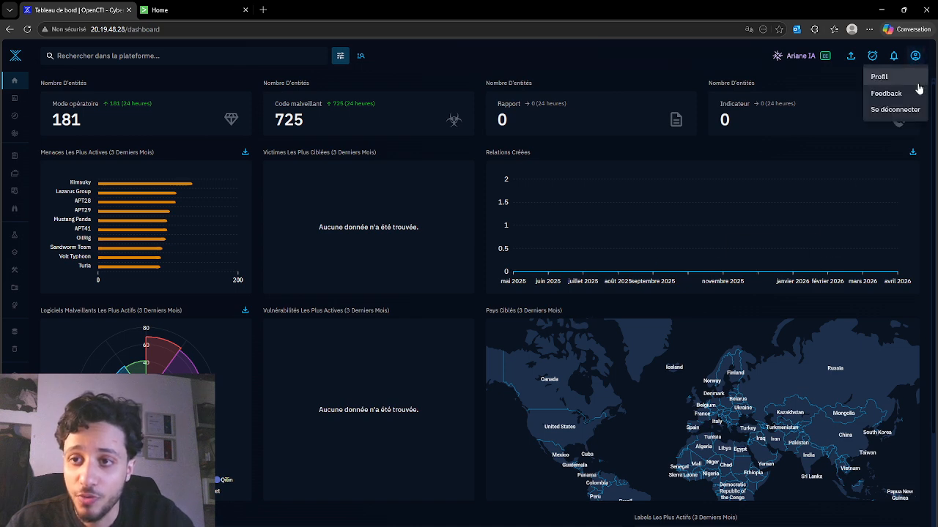
pyautogui.click(913, 76)
pyautogui.scroll(-3, 443, 391)
pyautogui.scroll(-4, 444, 387)
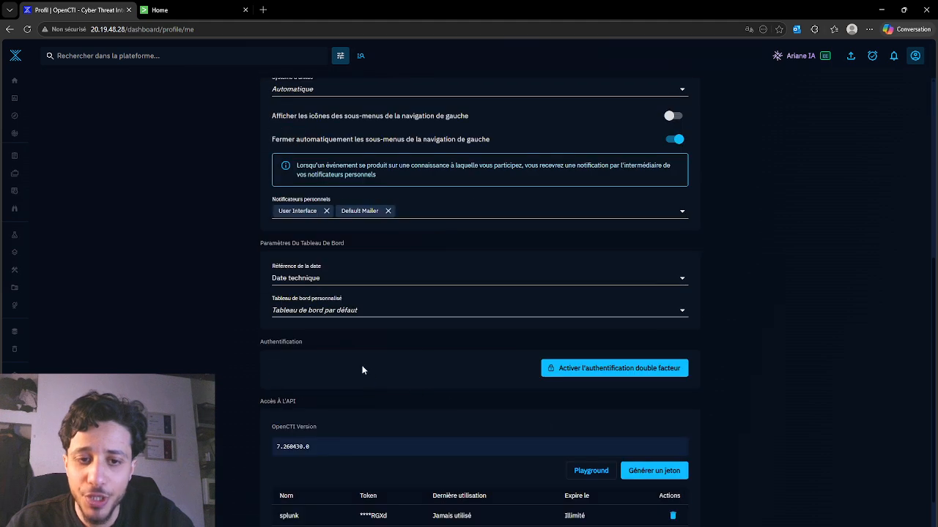
pyautogui.moveTo(359, 414); pyautogui.dragTo(392, 428)
pyautogui.click(363, 434)
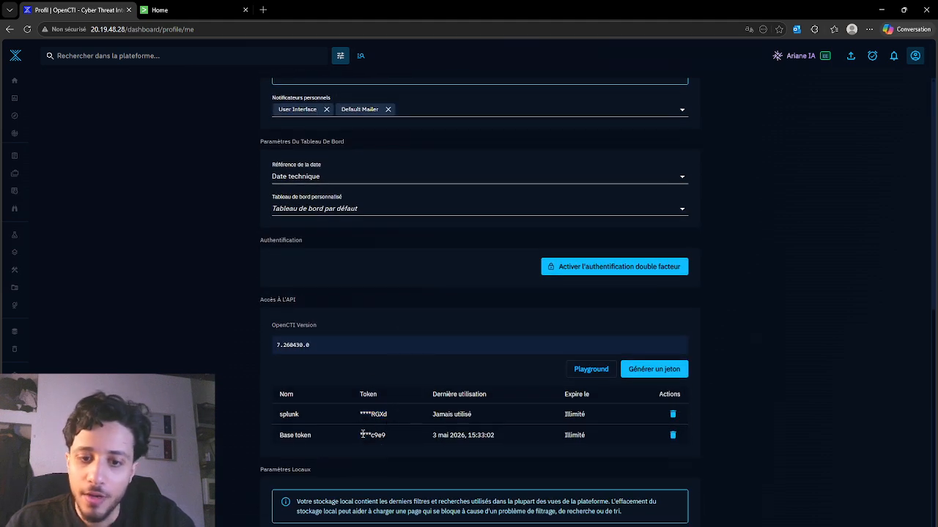
pyautogui.click(289, 417)
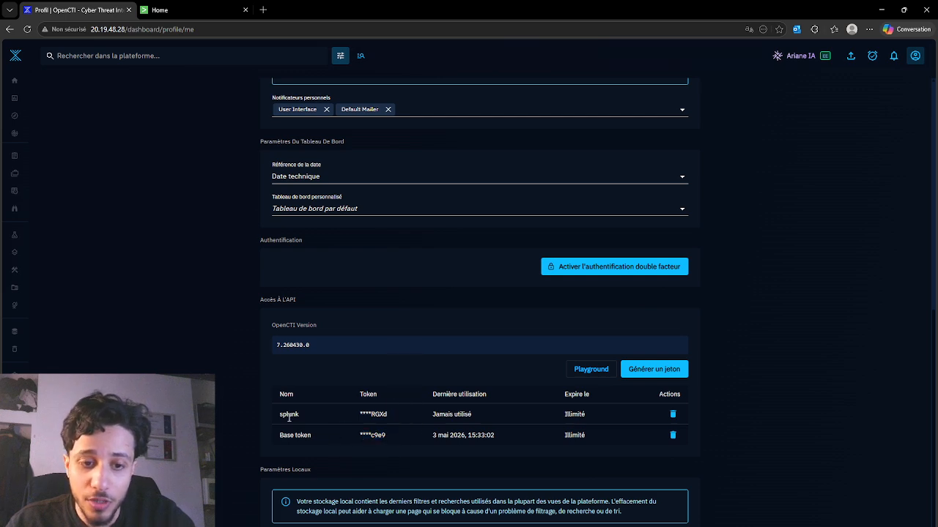
pyautogui.scroll(5, 409, 444)
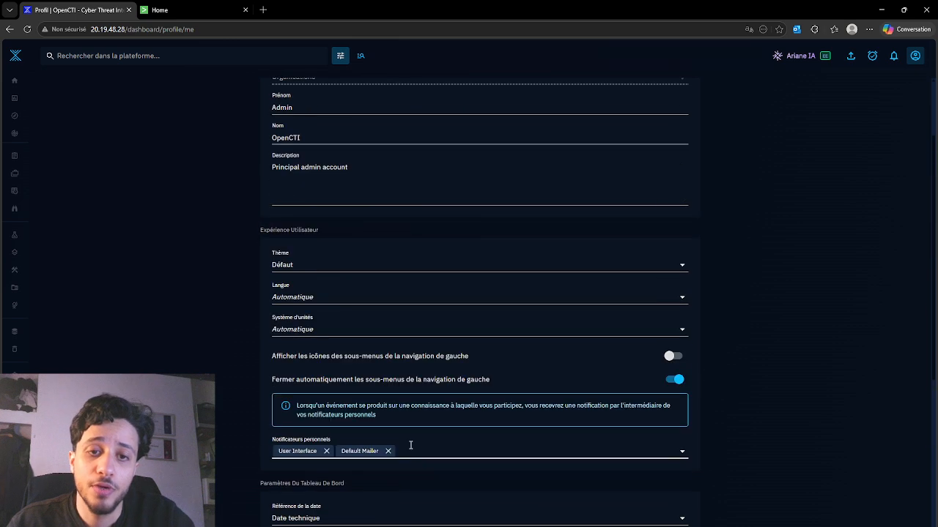
# Examine the name and duration options for a new API token and close the form without generating one
pyautogui.scroll(-5, 399, 462)
pyautogui.click(656, 370)
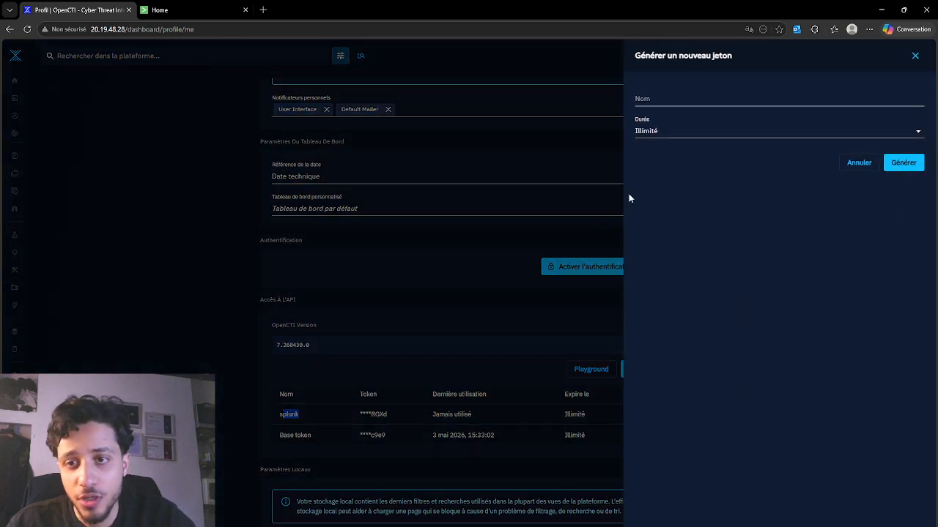
pyautogui.click(666, 95)
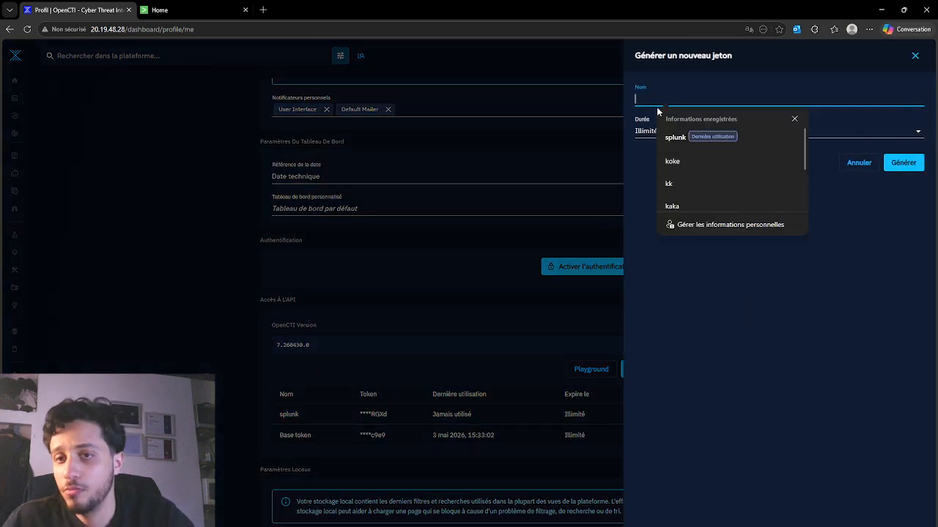
pyautogui.click(639, 130)
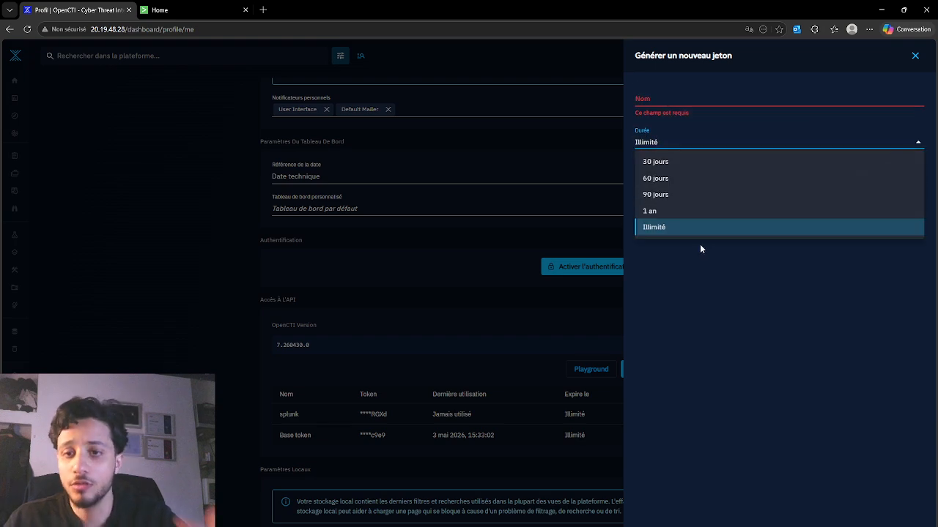
pyautogui.click(686, 279)
pyautogui.click(915, 55)
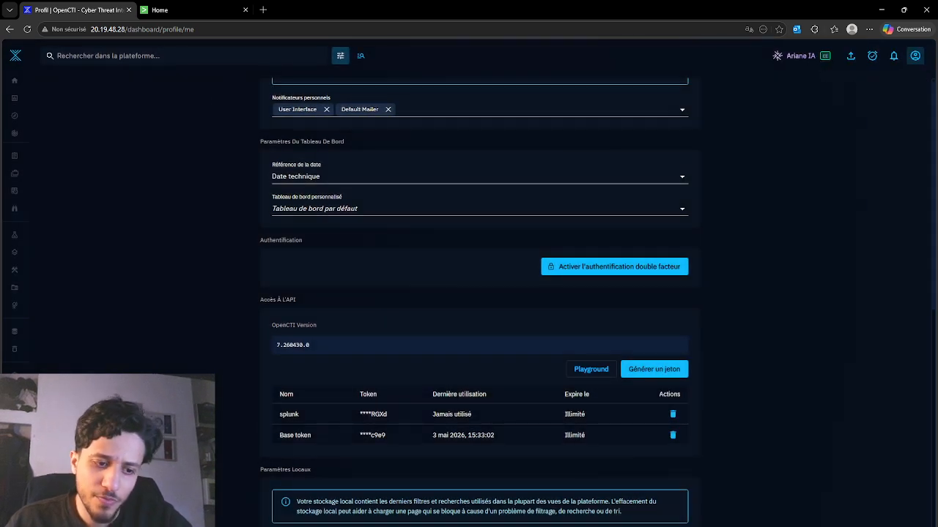
# Open the live streams under data sharing, inspect the splunk-feed stream's ID and open that stream for editing
pyautogui.click(15, 514)
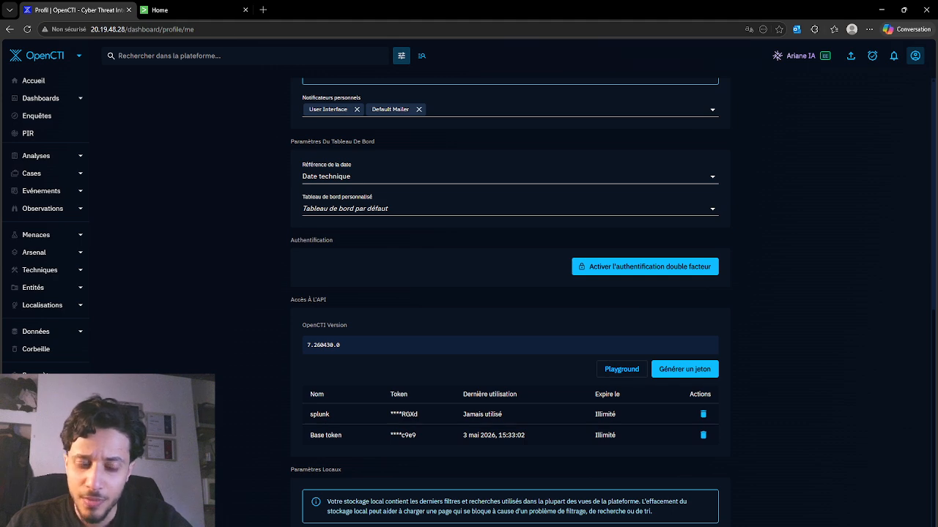
pyautogui.click(79, 341)
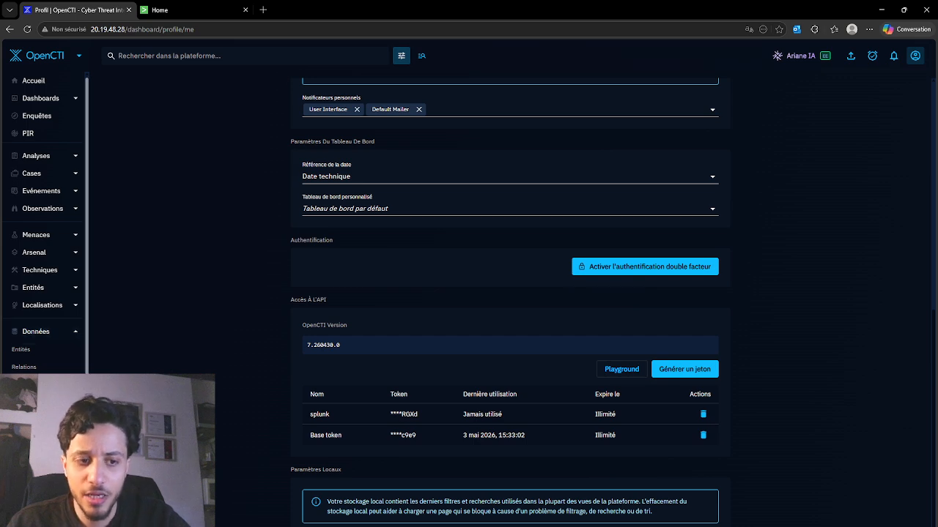
pyautogui.click(40, 437)
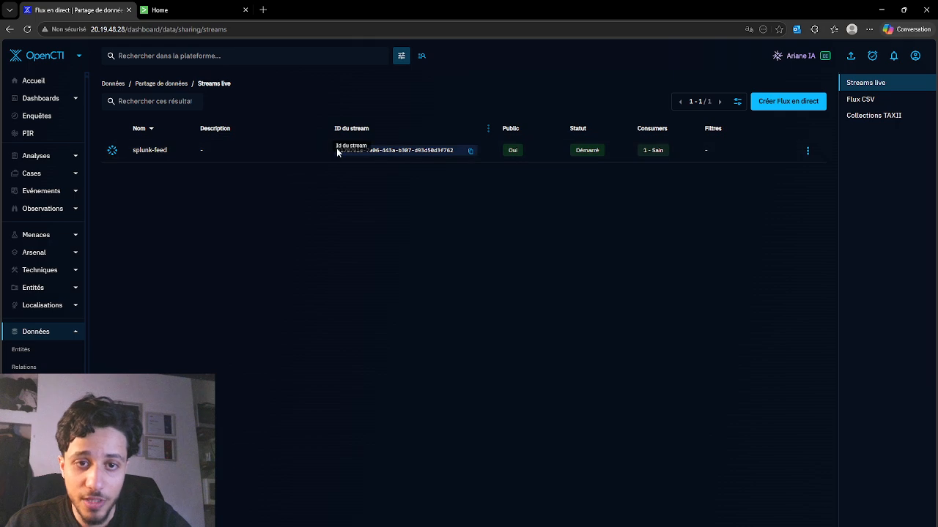
pyautogui.moveTo(438, 151); pyautogui.dragTo(437, 170)
pyautogui.click(730, 165)
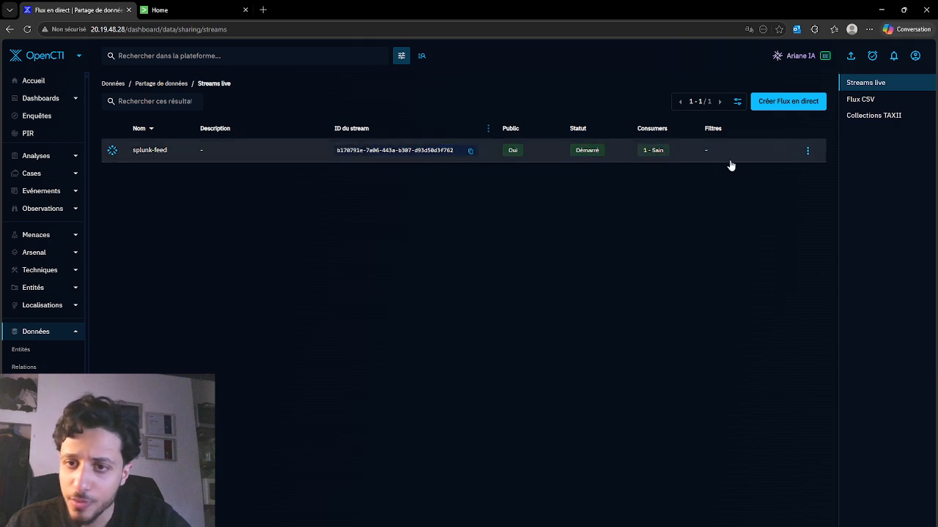
pyautogui.click(809, 152)
pyautogui.click(822, 184)
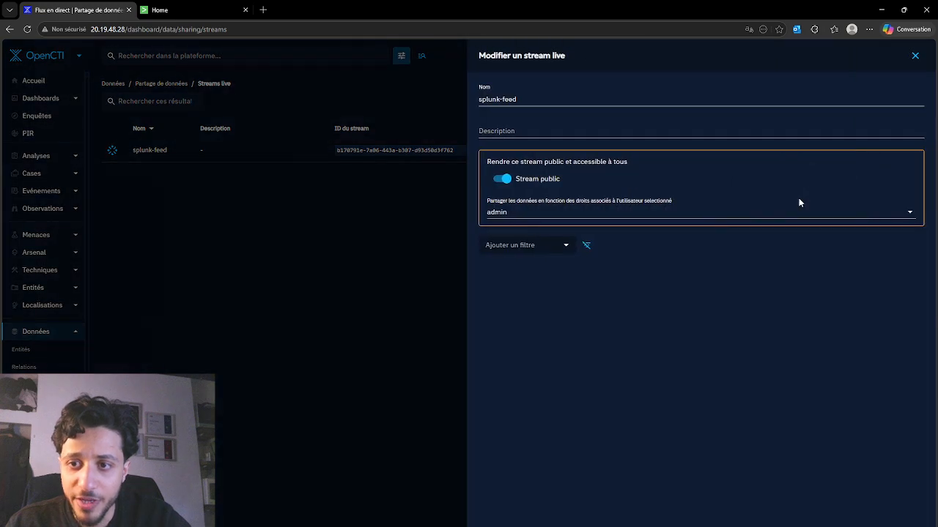
# Try adding a Score filter to the splunk-feed stream, remove it and close the stream's settings
pyautogui.click(562, 244)
pyautogui.scroll(-3, 524, 319)
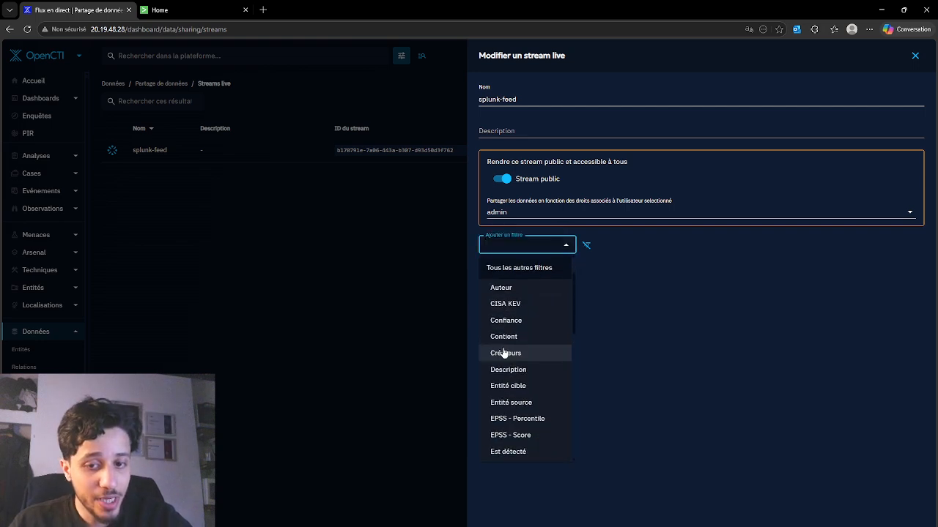
pyautogui.scroll(-5, 483, 349)
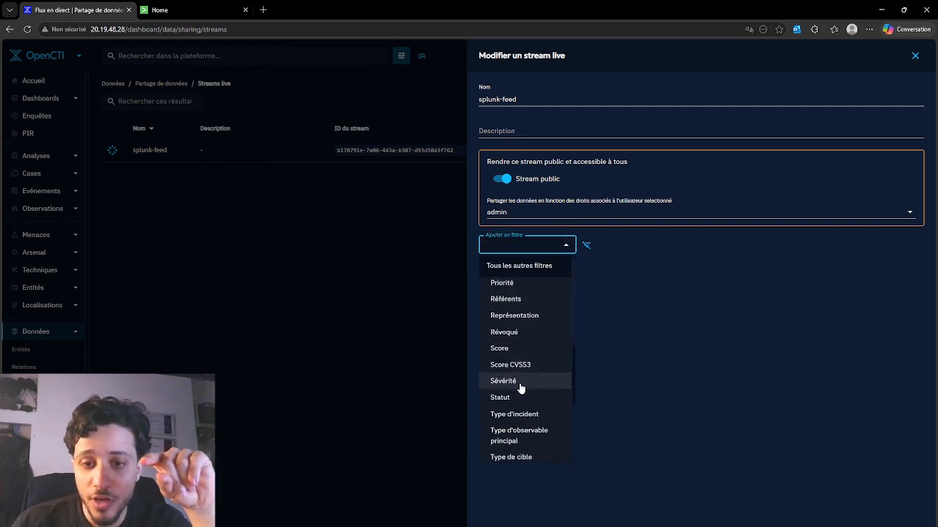
pyautogui.click(515, 354)
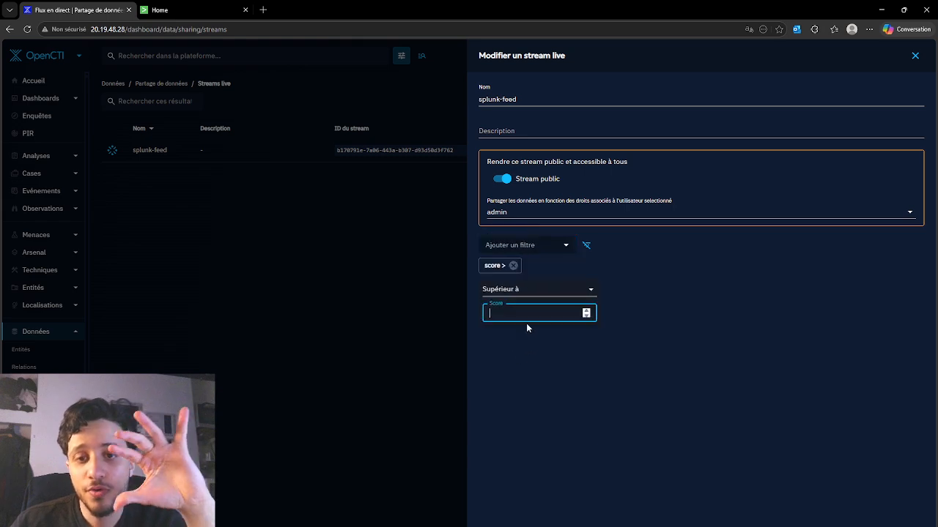
pyautogui.click(515, 269)
pyautogui.click(514, 266)
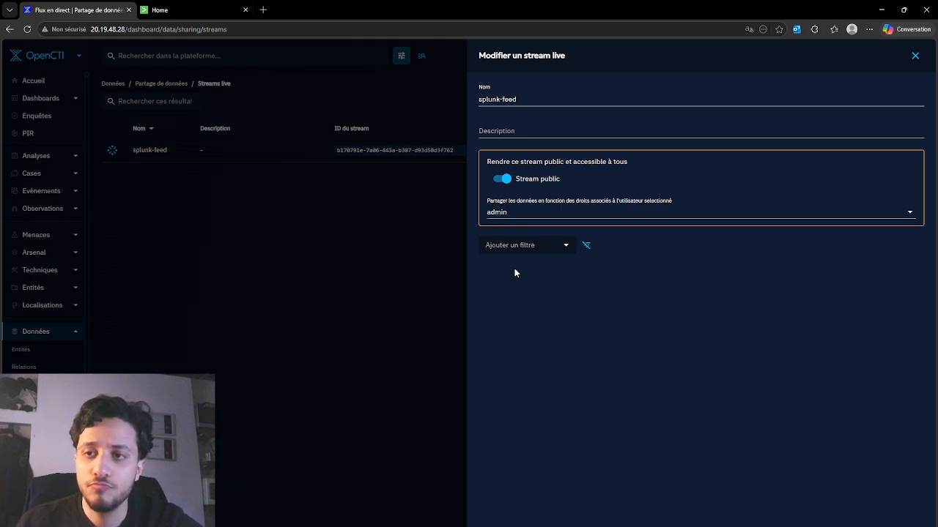
pyautogui.click(913, 56)
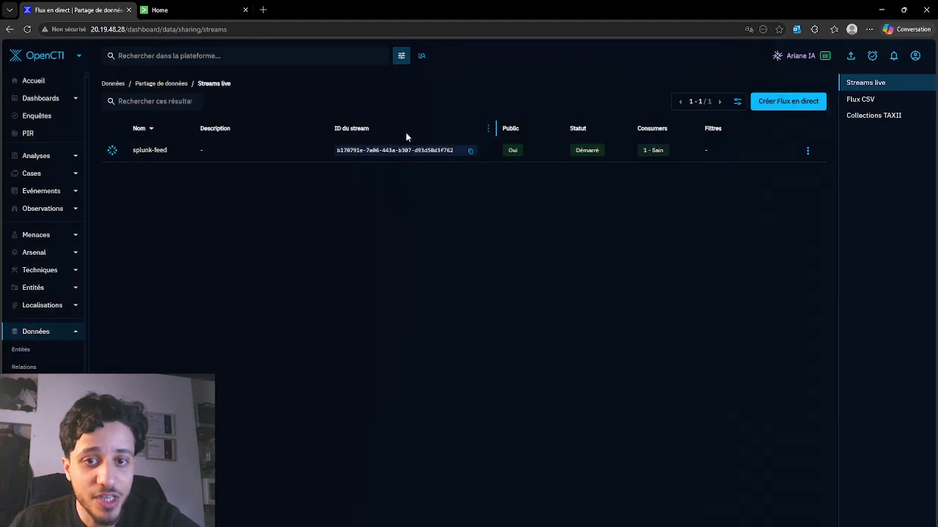
# Switch to Splunk and examine the opencti token's source and index settings in the HTTP Event Collector data inputs
pyautogui.click(167, 4)
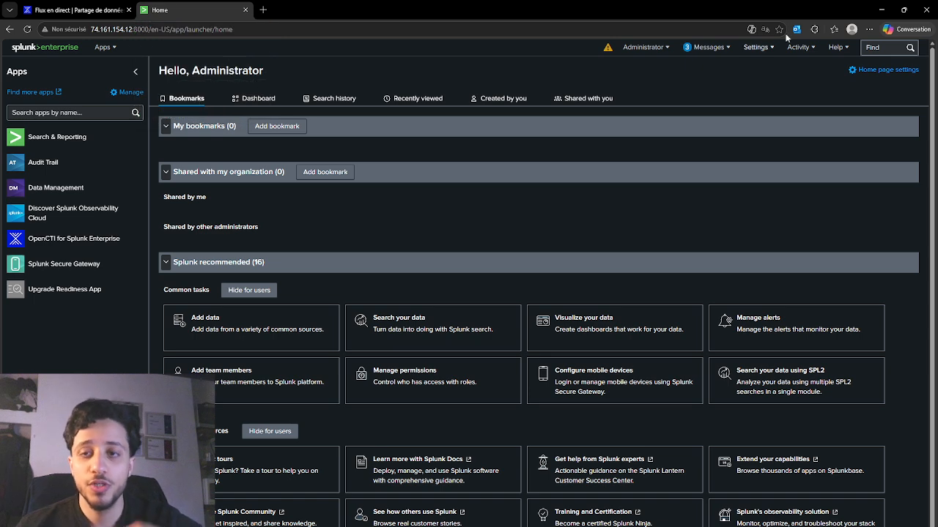
pyautogui.click(757, 46)
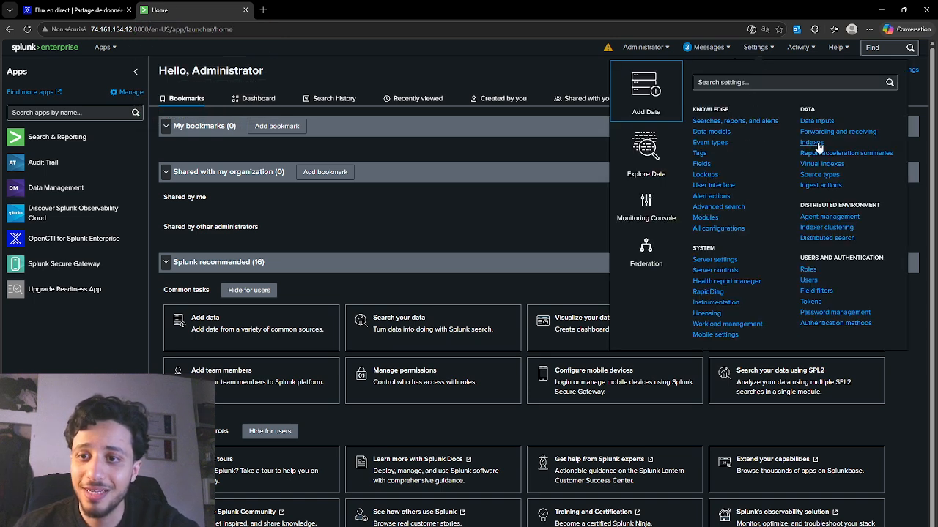
pyautogui.click(817, 121)
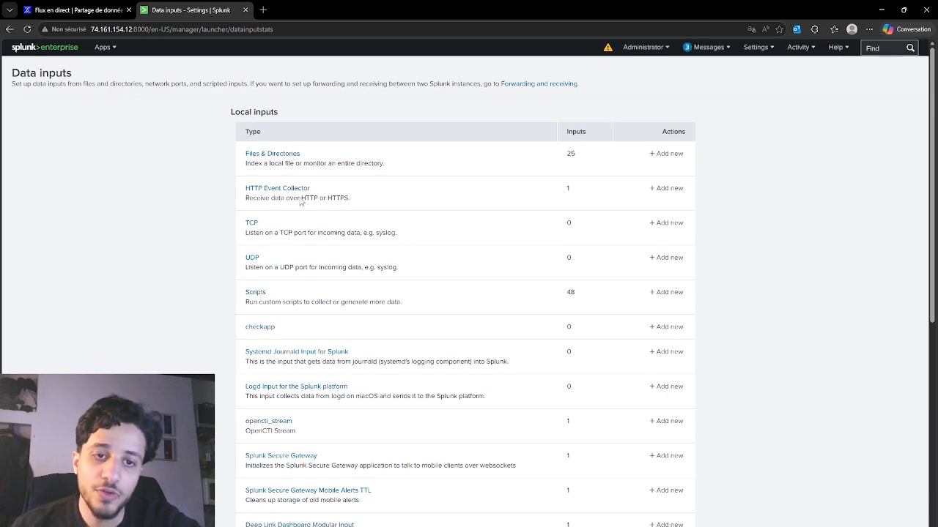
pyautogui.click(293, 192)
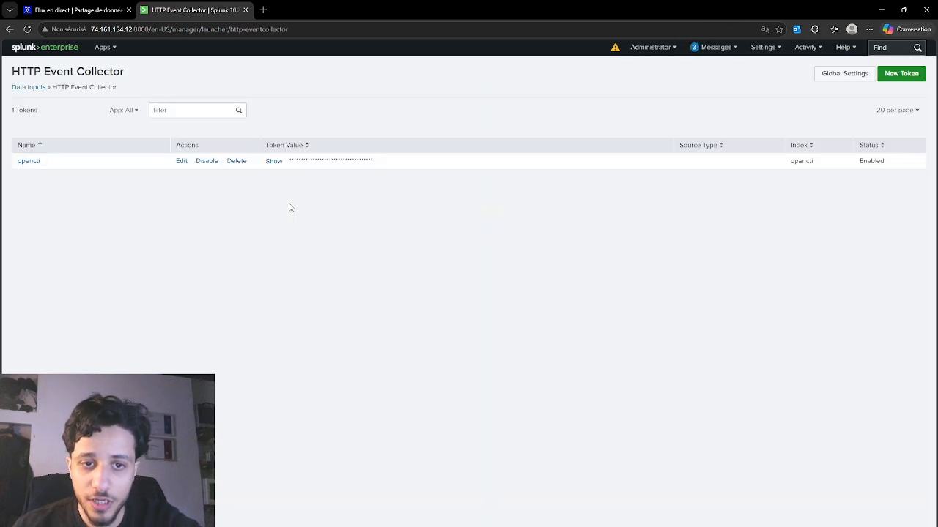
pyautogui.click(181, 161)
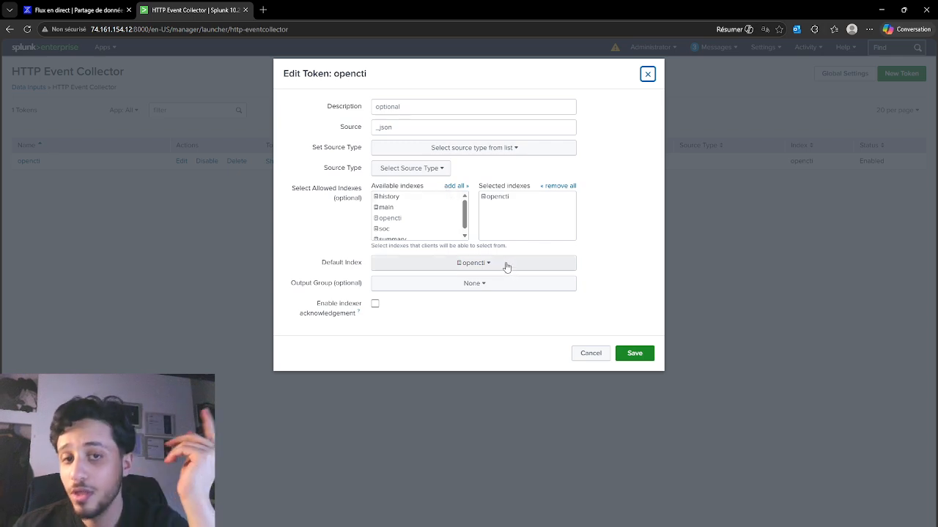
pyautogui.click(648, 74)
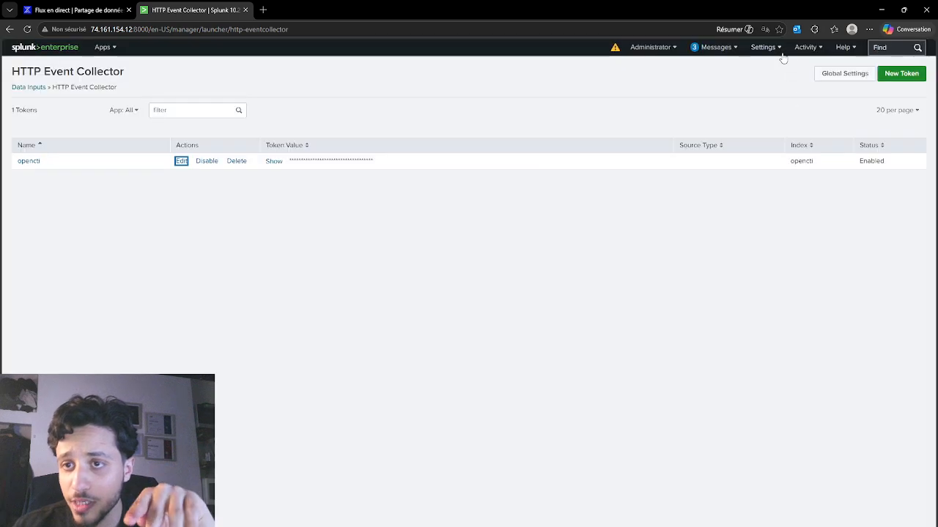
# Open the Indexes settings, examine the new index form and close it without creating an index
pyautogui.click(761, 48)
pyautogui.click(827, 144)
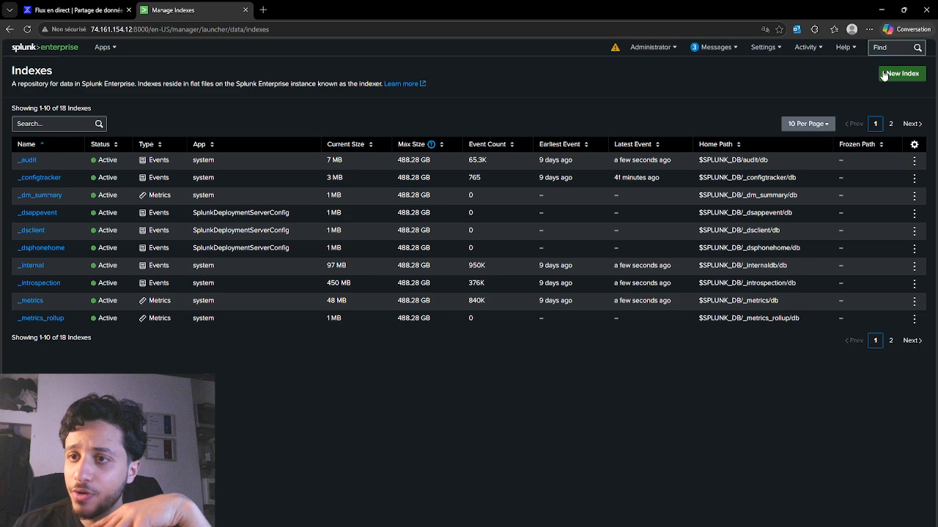
pyautogui.click(898, 73)
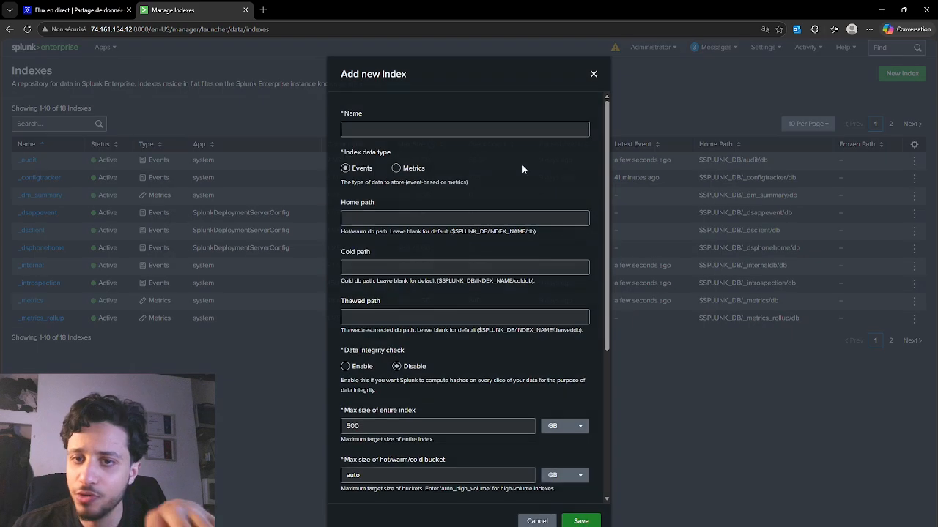
pyautogui.click(594, 76)
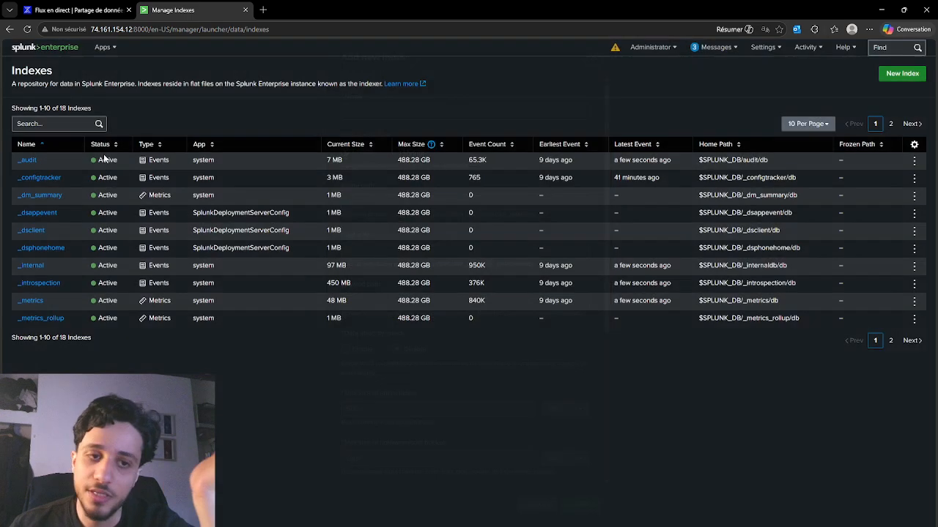
# Search the indexes for opencti and examine that index's status and maximum size
pyautogui.click(80, 119)
pyautogui.write('openc')
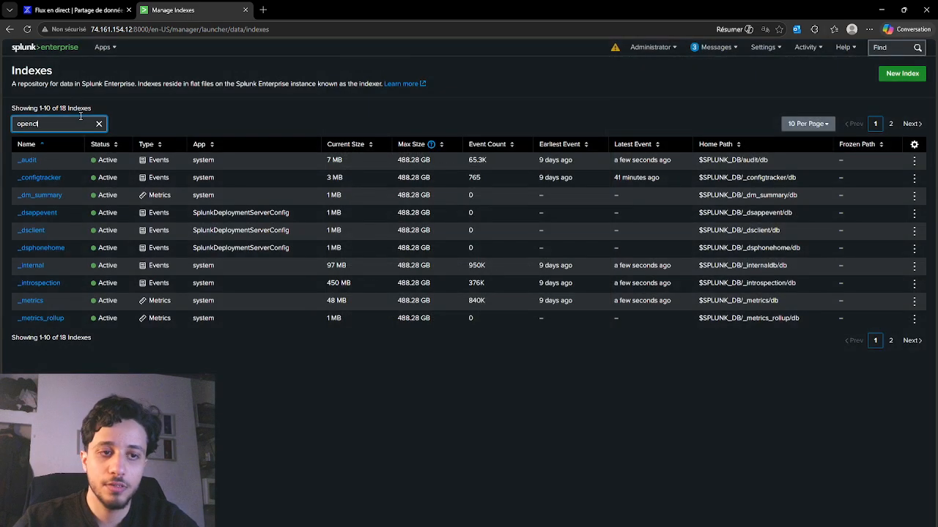
pyautogui.write('ti')
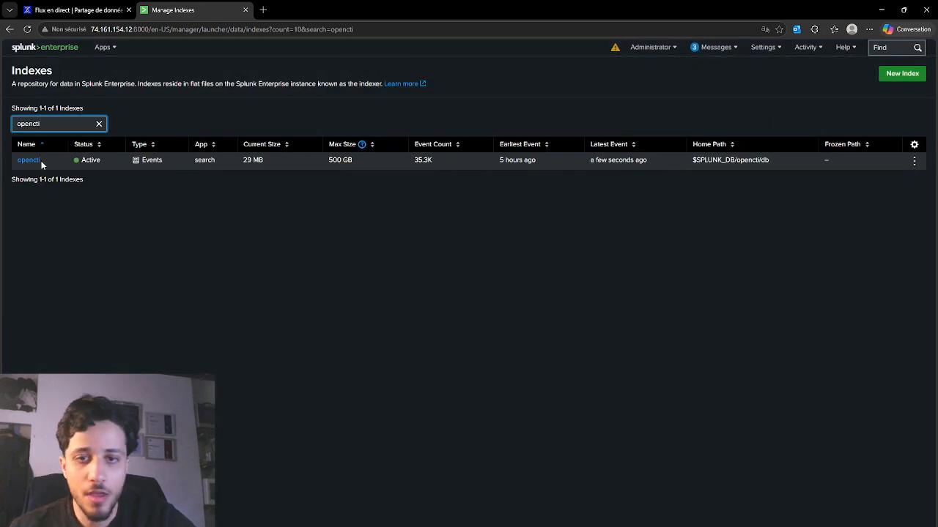
pyautogui.moveTo(77, 162); pyautogui.dragTo(120, 163)
pyautogui.click(346, 175)
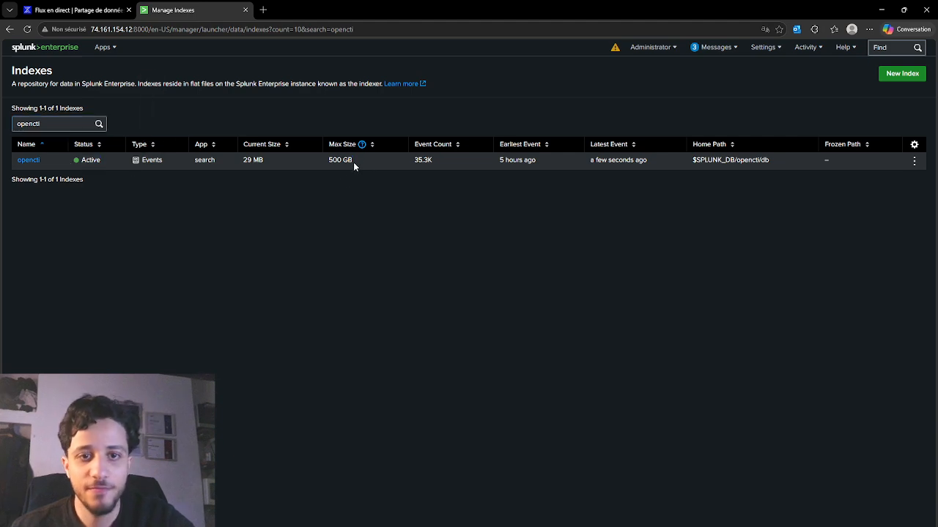
pyautogui.moveTo(353, 162); pyautogui.dragTo(316, 157)
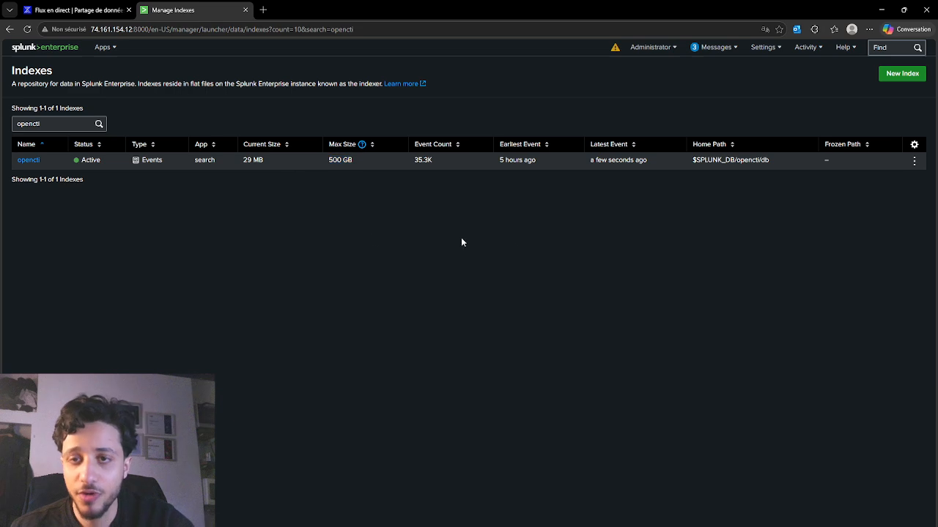
pyautogui.click(710, 57)
pyautogui.click(715, 53)
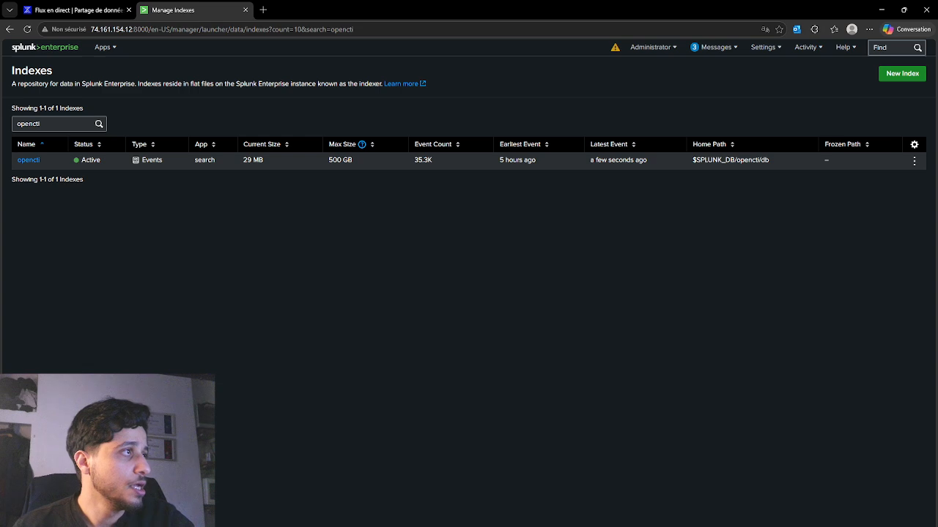
# Search the catalogue of additional Splunk apps for opencti and read the full OpenCTI for Splunk Enterprise description
pyautogui.click(110, 47)
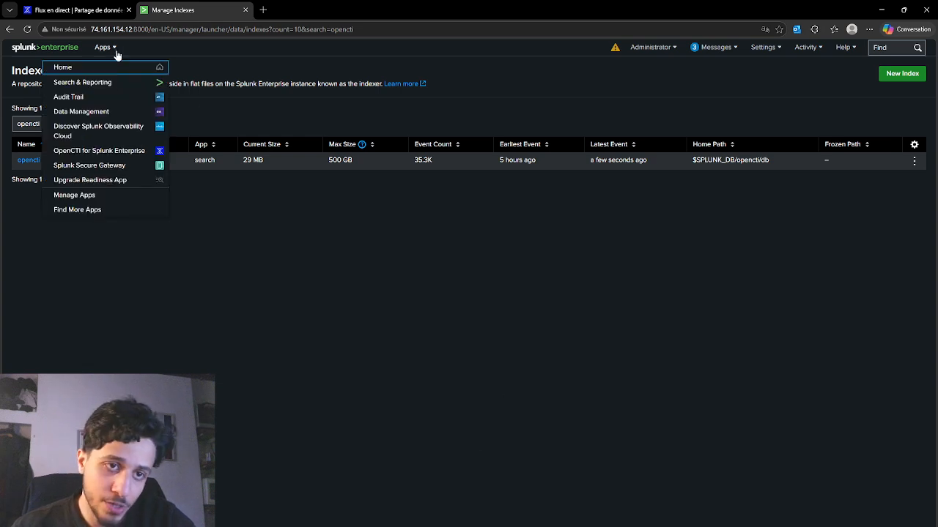
pyautogui.click(96, 211)
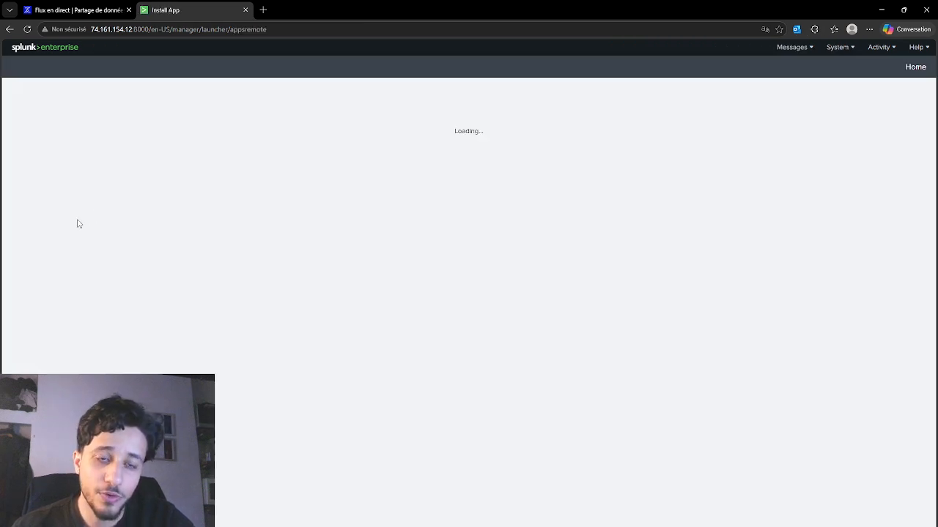
pyautogui.click(77, 134)
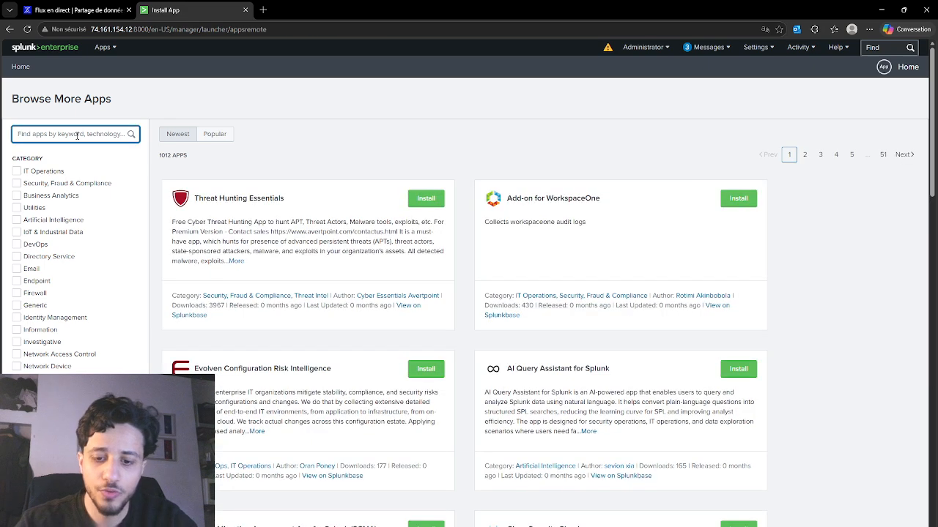
pyautogui.write('opencti')
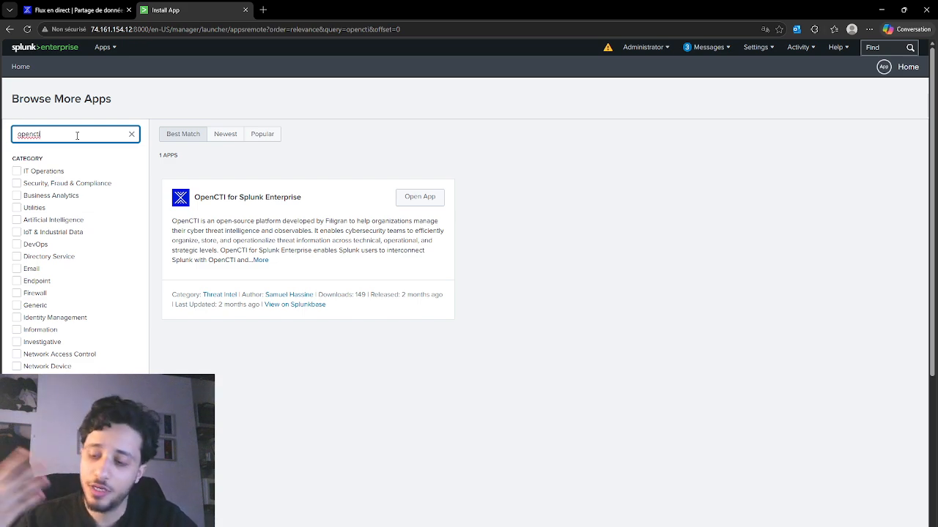
pyautogui.click(262, 260)
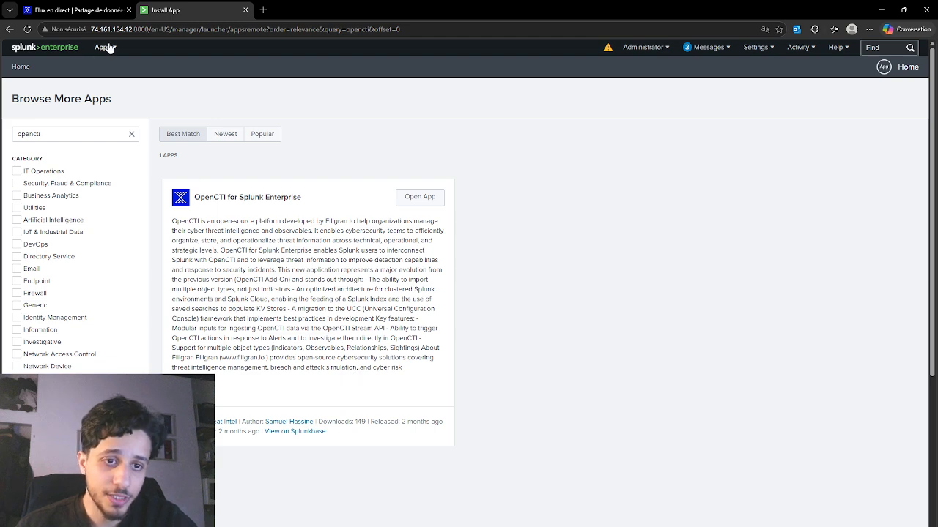
# Open the OpenCTI for Splunk Enterprise app, inspect its OpenCTI URL and try pasting the OpenCTI API key without saving
pyautogui.click(403, 200)
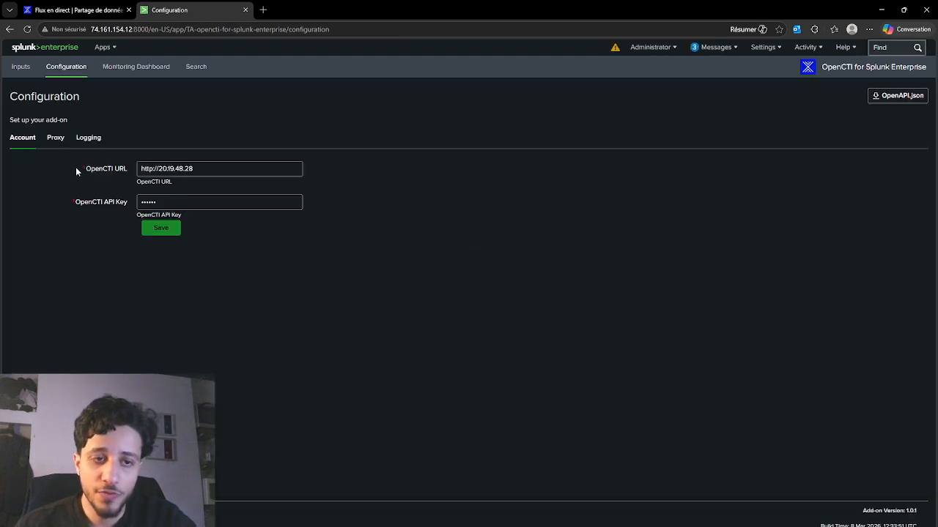
pyautogui.moveTo(77, 171); pyautogui.dragTo(190, 183)
pyautogui.click(191, 204)
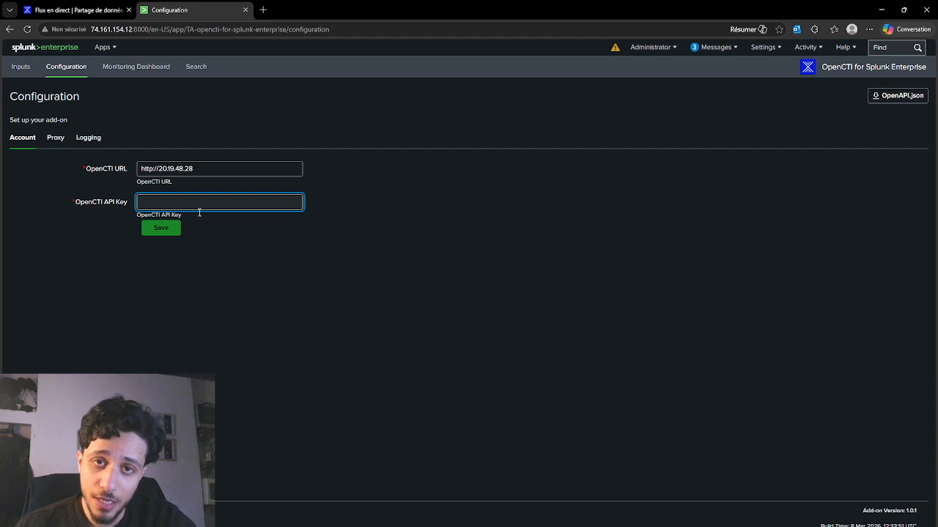
pyautogui.hotkey('ctrl', 'v')
pyautogui.click(329, 338)
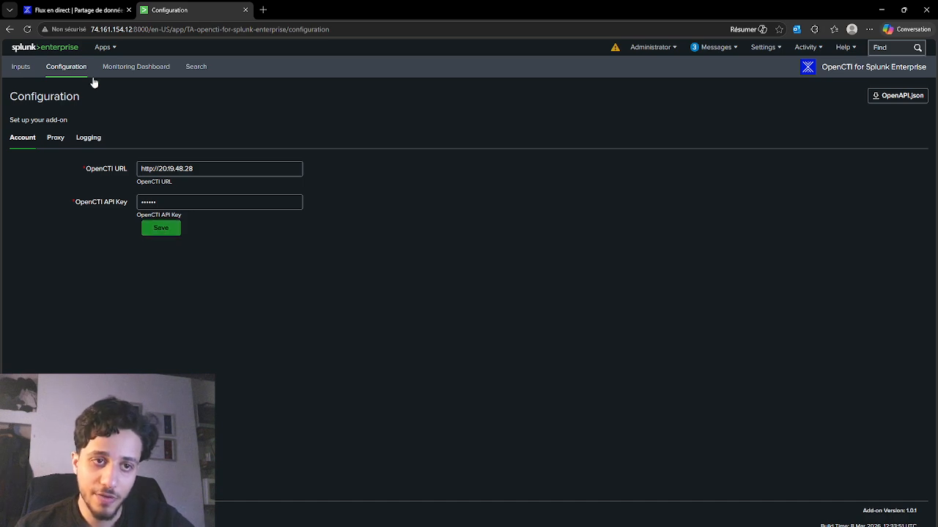
# Examine the opencti_stream input's stream ID, import period and input type, comparing the ID with the live stream in OpenCTI
pyautogui.click(33, 70)
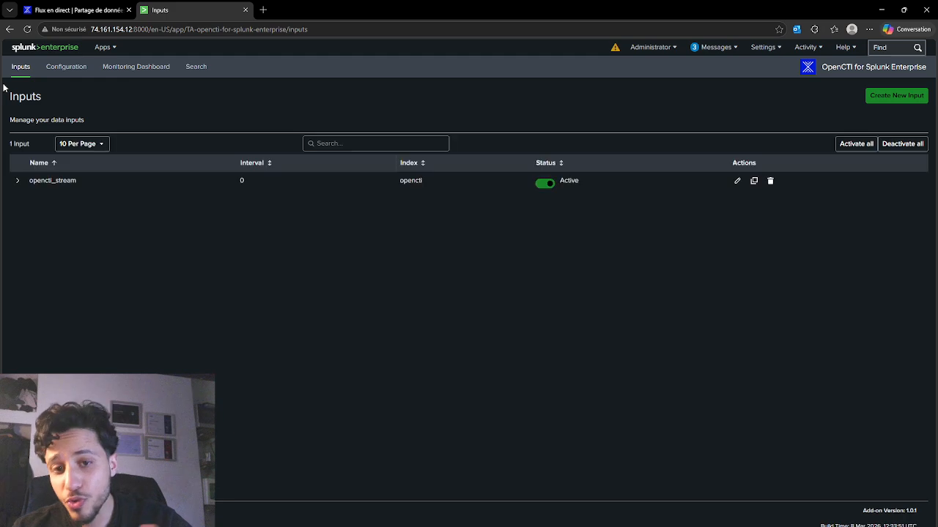
pyautogui.click(22, 186)
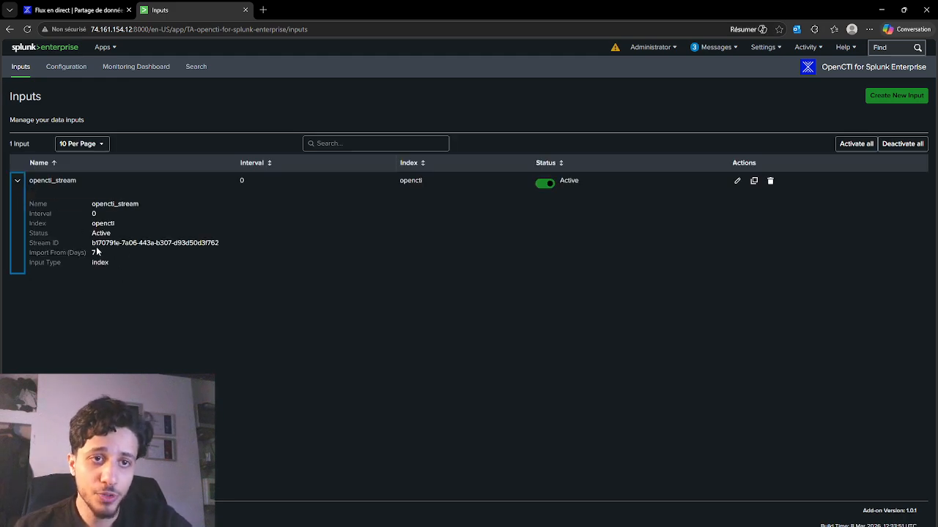
pyautogui.click(77, 10)
pyautogui.click(155, 7)
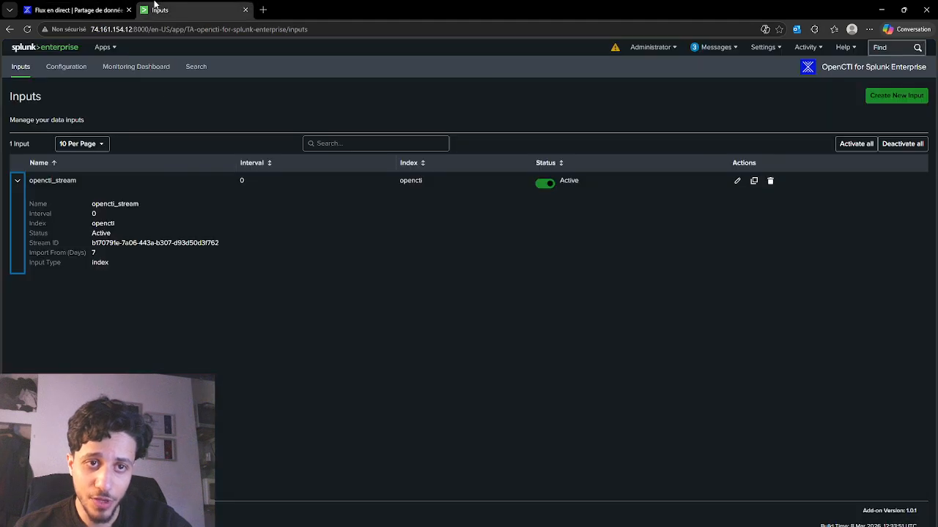
pyautogui.moveTo(93, 241); pyautogui.dragTo(225, 240)
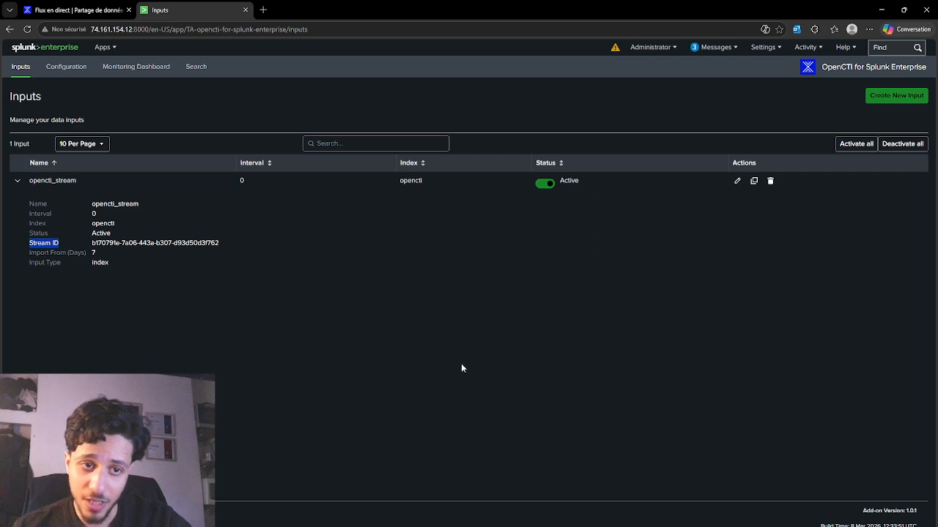
pyautogui.click(96, 255)
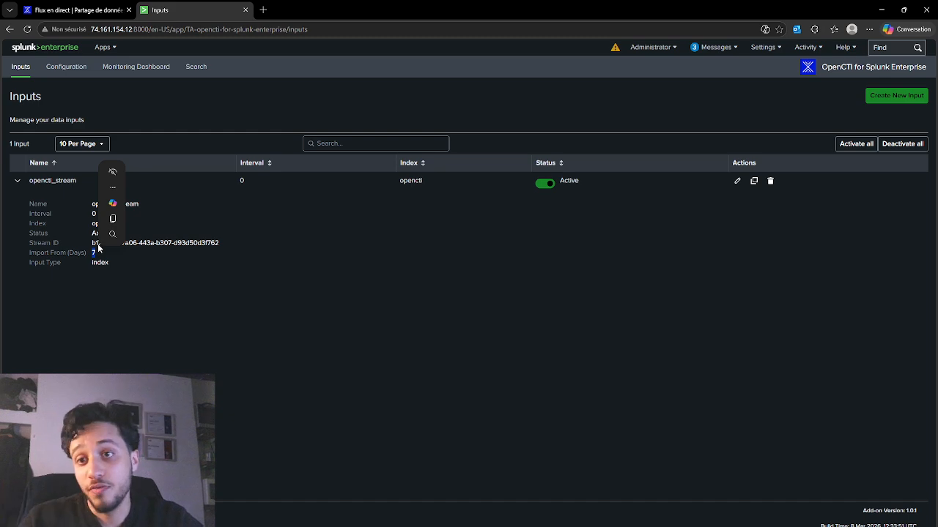
pyautogui.click(104, 272)
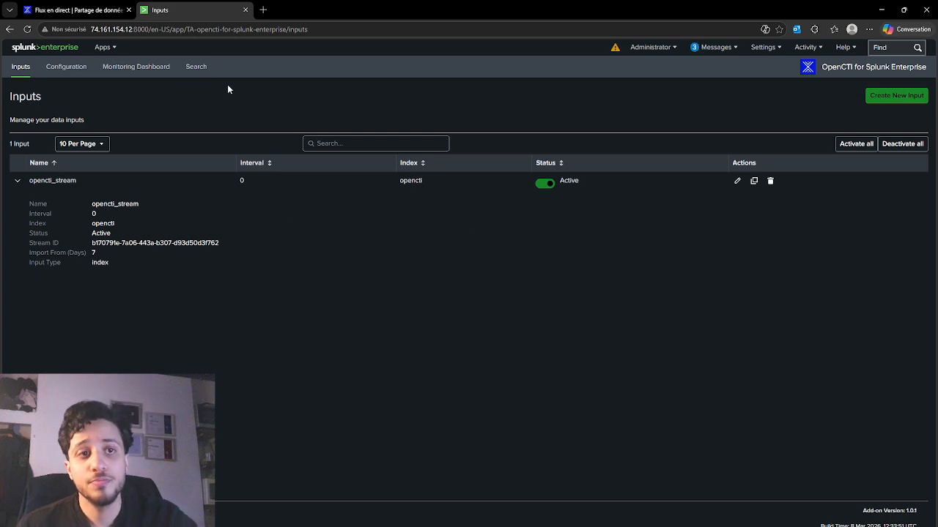
# Switch to OpenCTI, examine the splunk-feed stream's consumer rates and last event, and close the consumer details
pyautogui.click(113, 10)
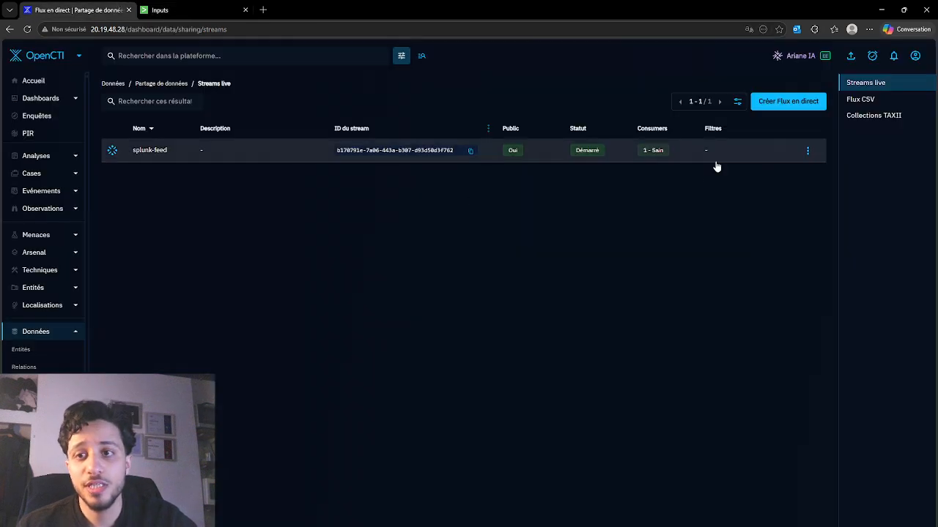
pyautogui.click(808, 151)
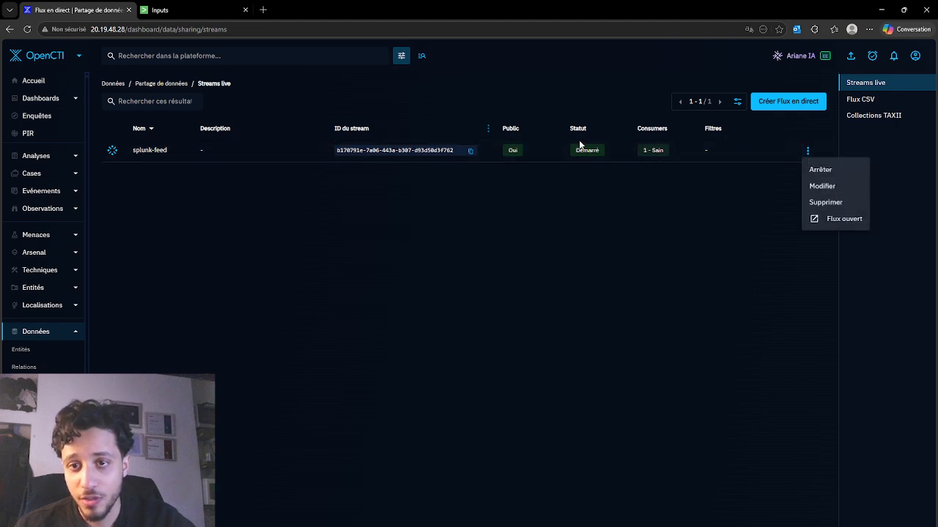
pyautogui.click(576, 192)
pyautogui.click(190, 160)
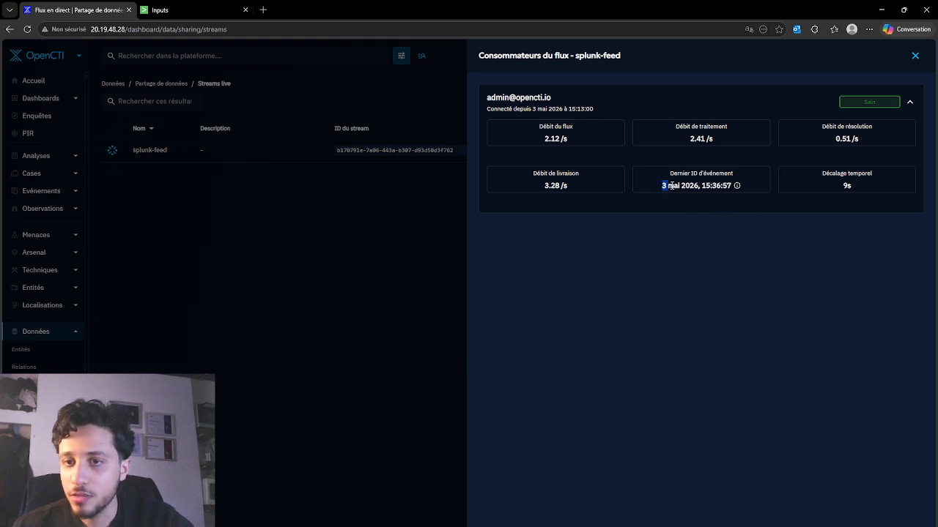
pyautogui.moveTo(662, 186); pyautogui.dragTo(716, 204)
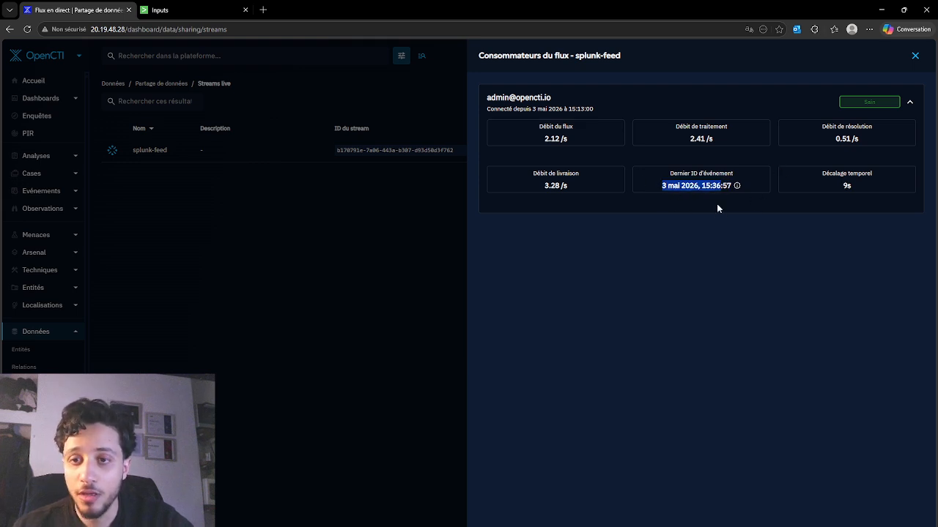
pyautogui.click(717, 204)
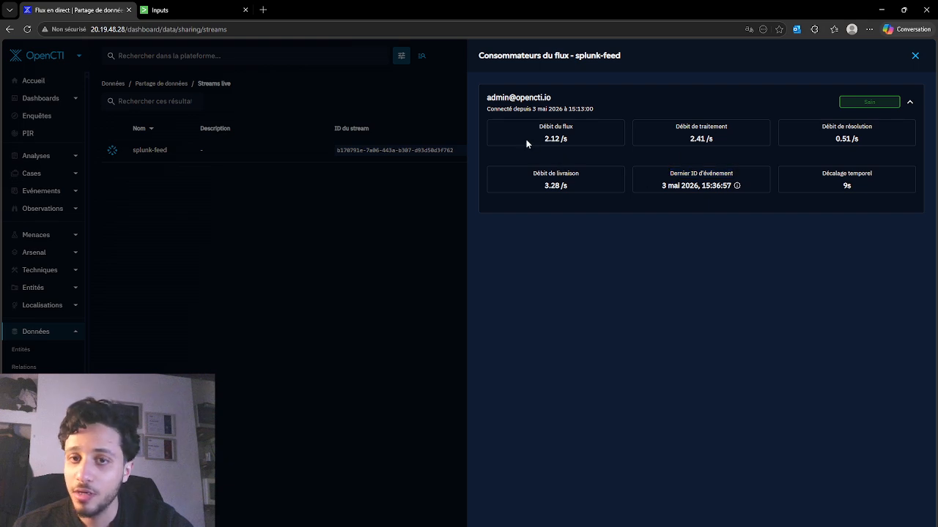
pyautogui.moveTo(526, 141); pyautogui.dragTo(715, 164)
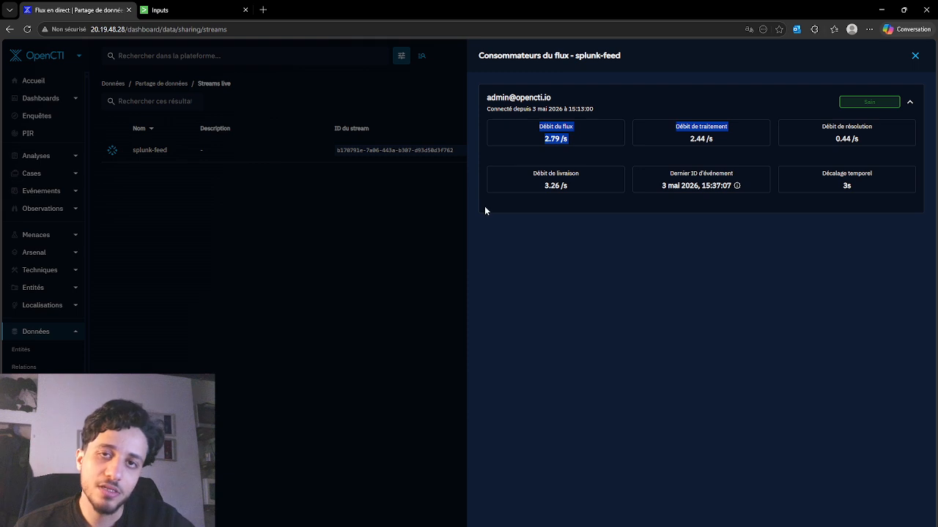
pyautogui.click(422, 231)
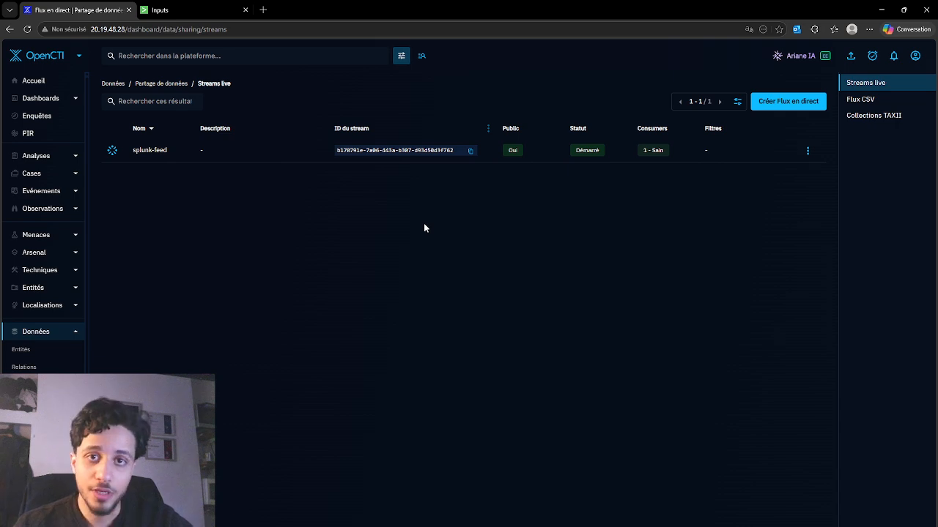
# Return to the Splunk inputs, then bring up the Medium article draft and examine its OpenCTI and Splunk architecture diagram
pyautogui.click(204, 5)
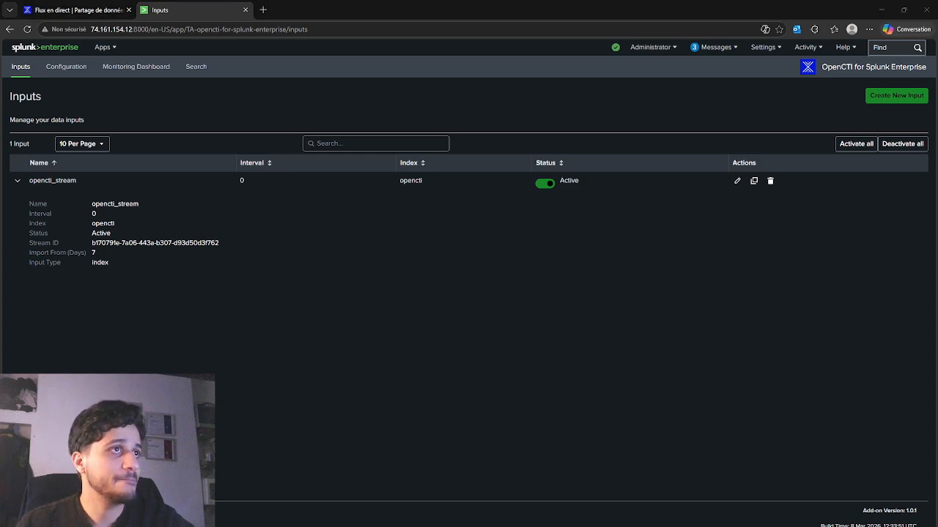
pyautogui.moveTo(0, 139); pyautogui.dragTo(784, 36)
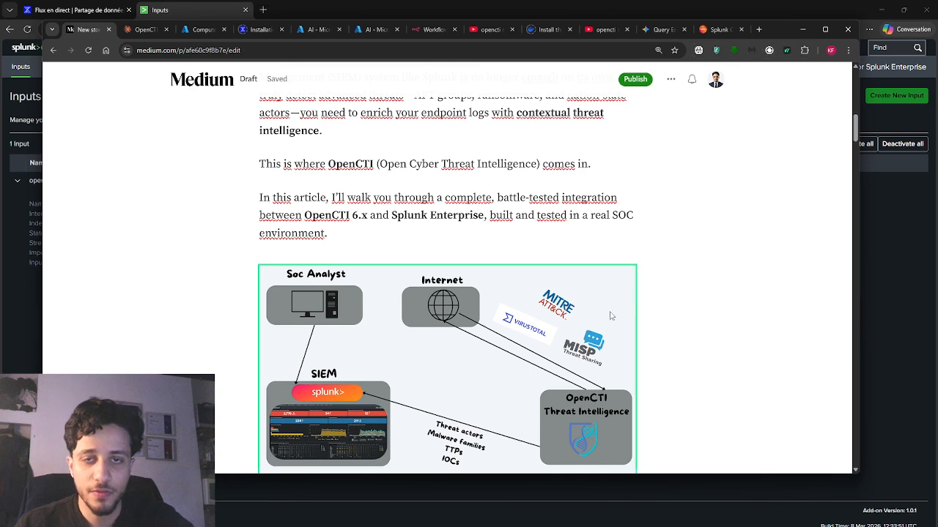
pyautogui.scroll(-1, 611, 316)
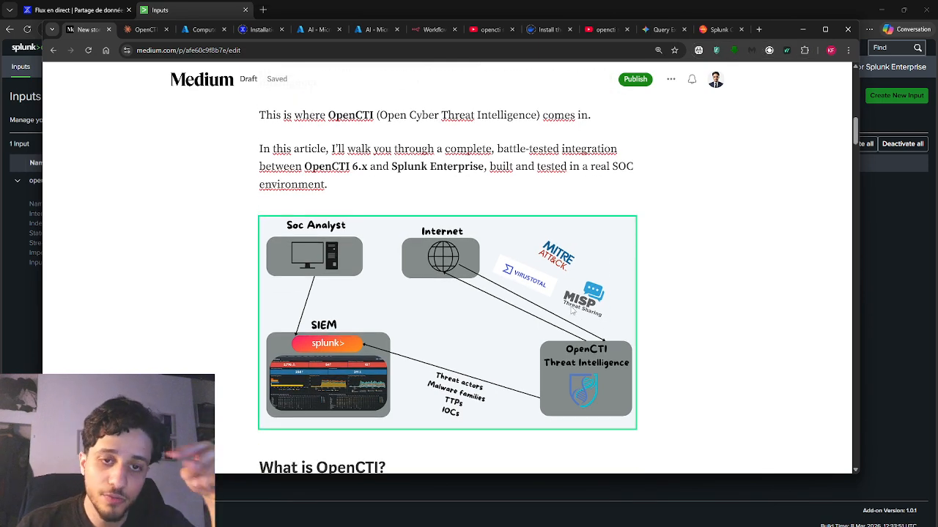